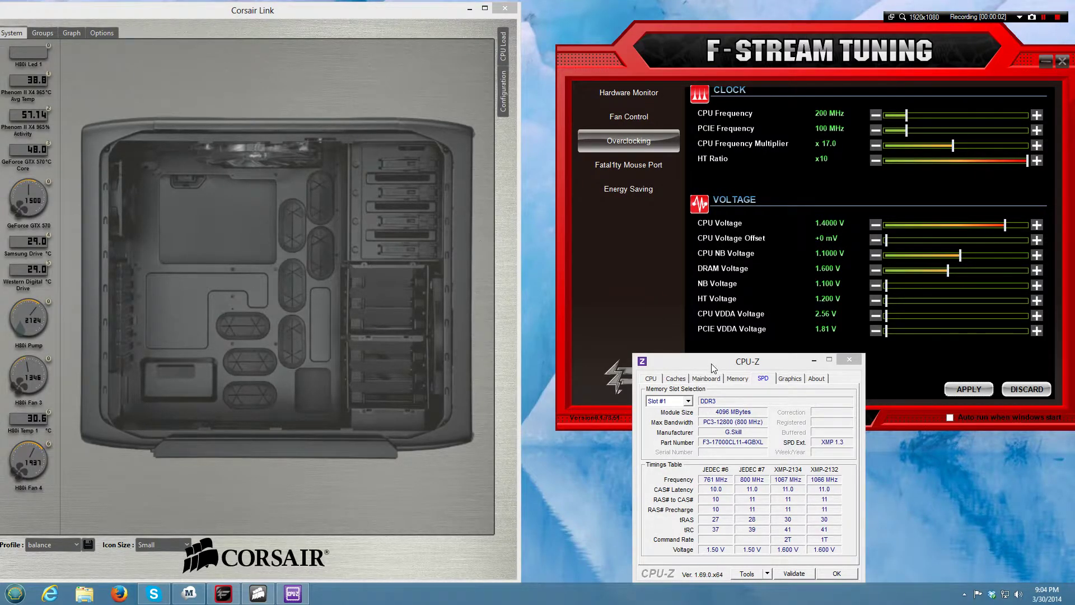
- Move CPU-Z down to uncover the voltage rows, leaving the Overclocking page (200 MHz, x17.0, 1.4000 V) on top
mouse_move(716, 357)
left_mouse_down()
mouse_move(695, 325)
mouse_move(697, 292)
left_mouse_up()
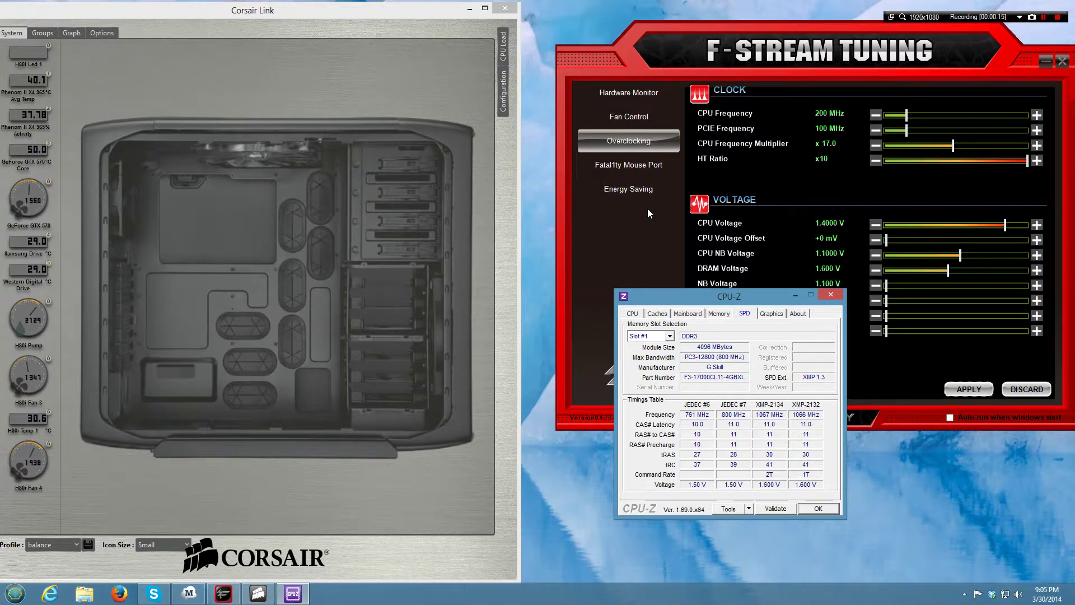
left_click(708, 293)
left_click(649, 247)
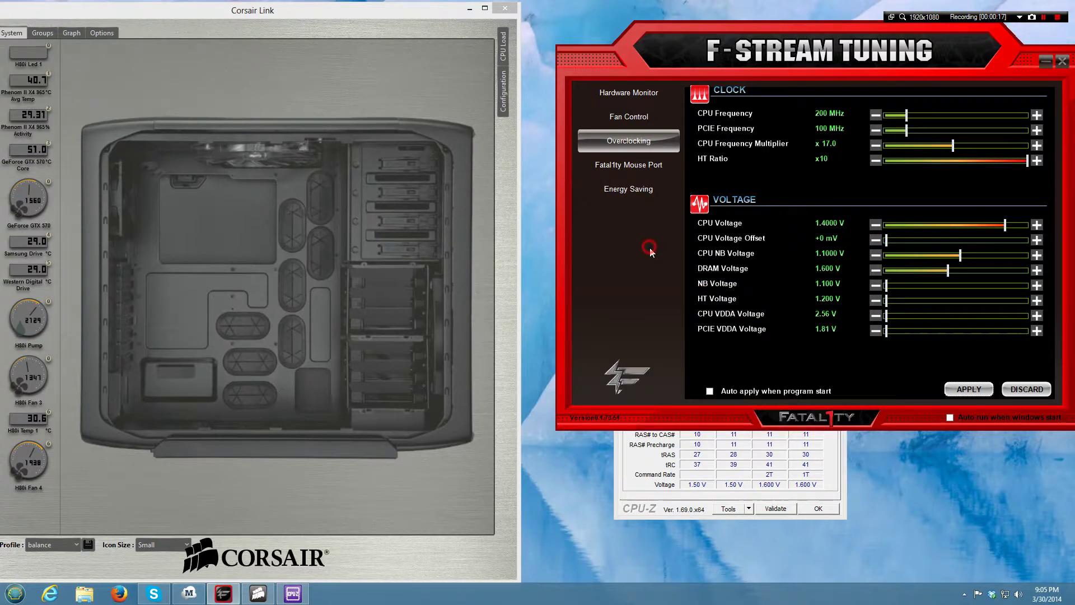
left_click(628, 510)
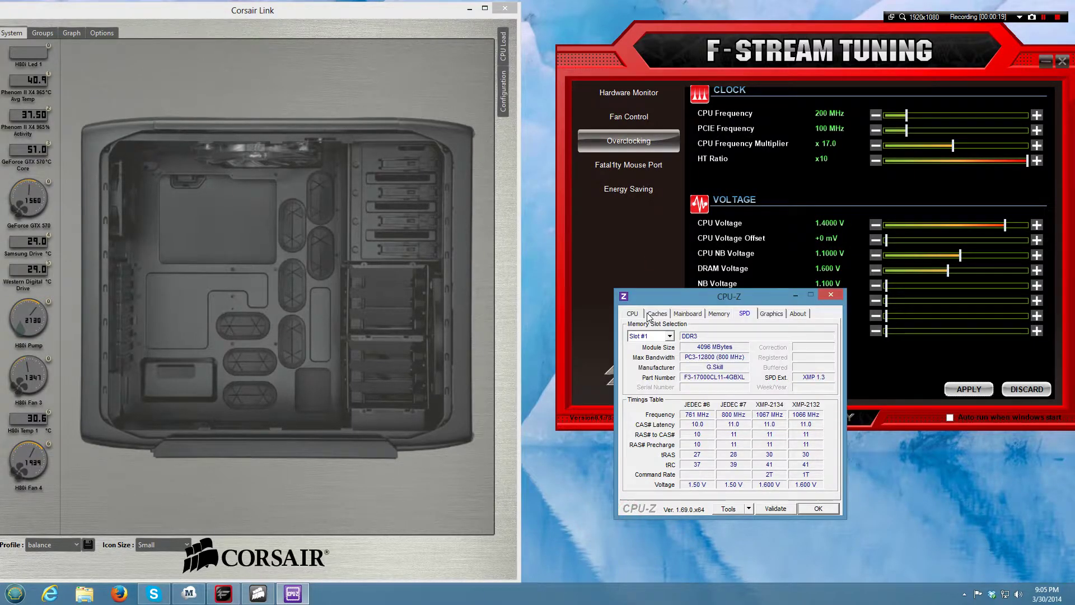
left_click_drag(643, 296, 674, 412)
left_click(631, 251)
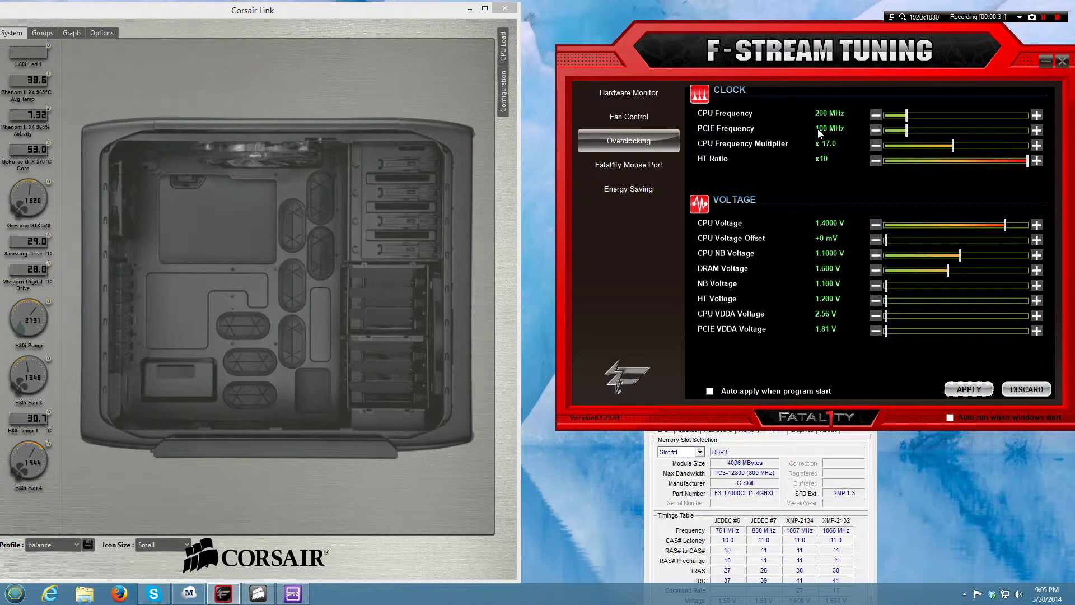
- Show CPU-Z's CPU tab (x17.0, 3392.51 MHz), park it lower right, and bring F-Stream Tuning forward
left_click(811, 453)
left_click(665, 429)
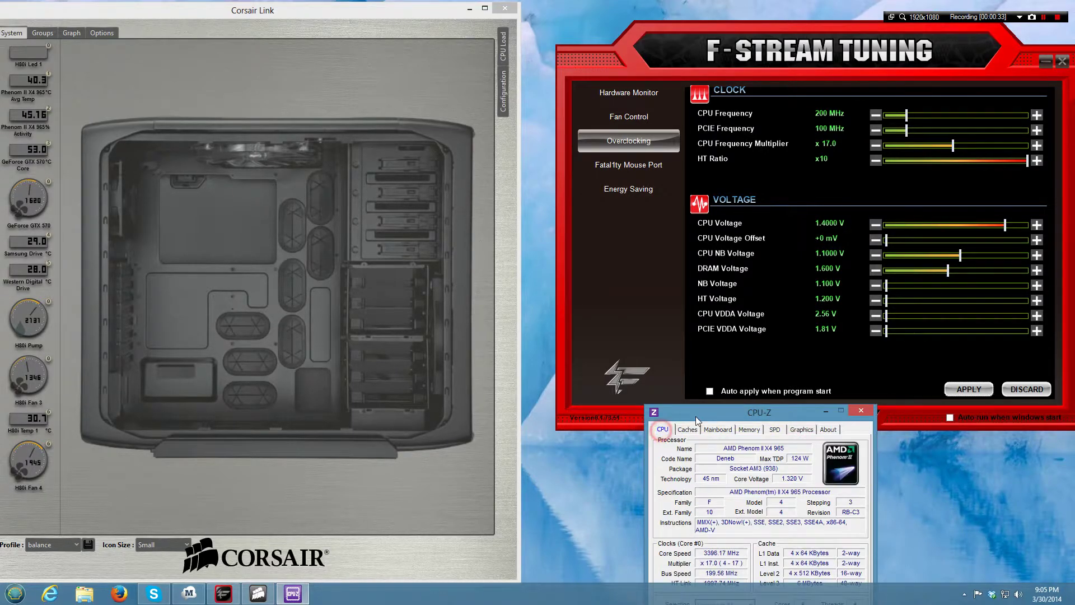
left_click_drag(716, 412, 737, 350)
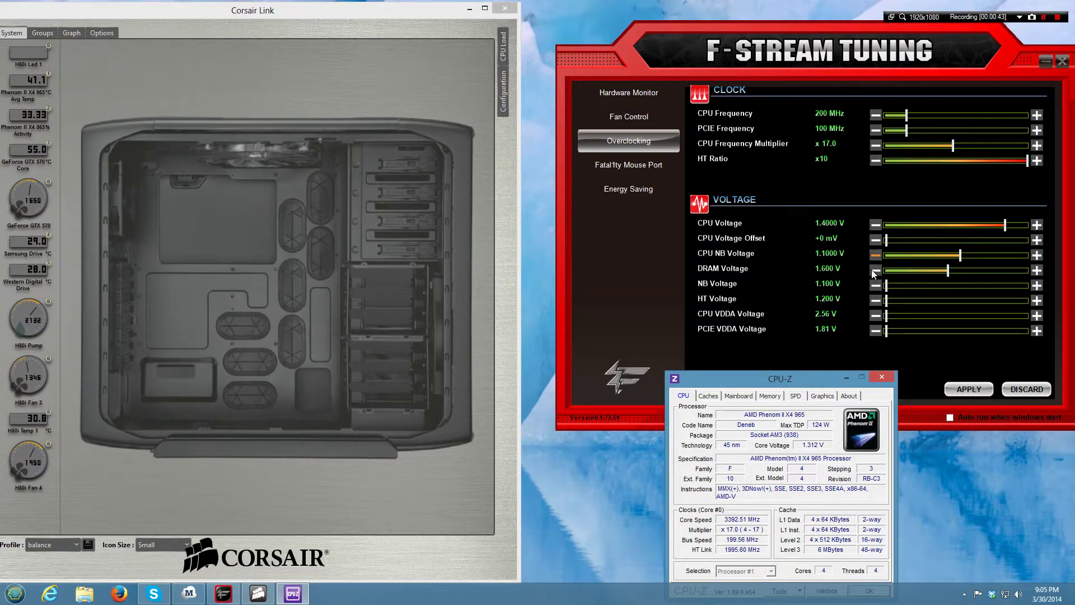
mouse_move(813, 380)
left_mouse_down()
mouse_move(821, 348)
mouse_move(817, 379)
left_mouse_up()
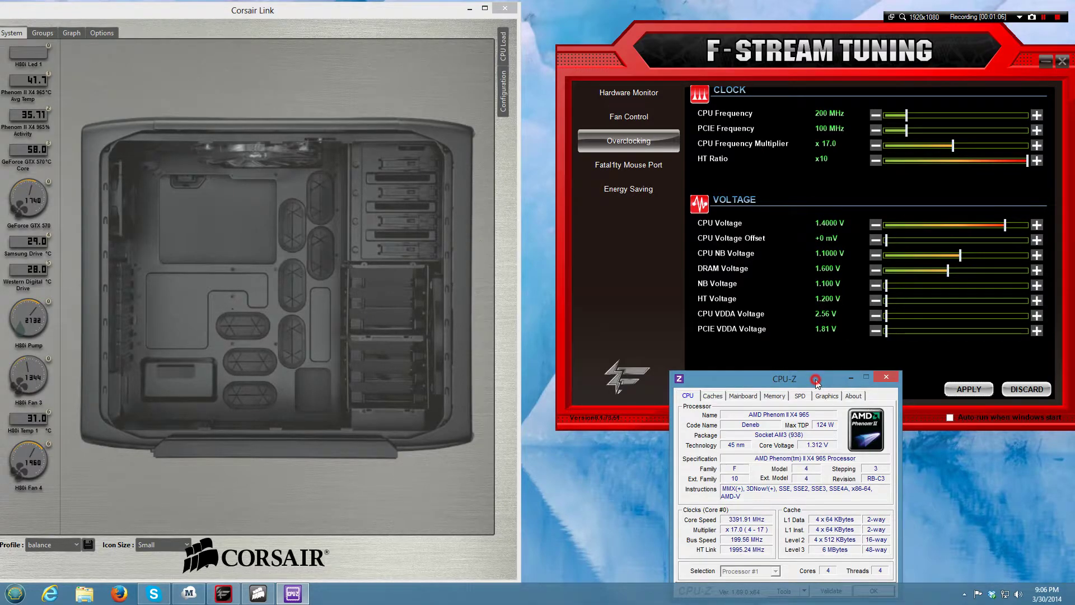
left_click_drag(818, 378, 890, 377)
left_click(709, 358)
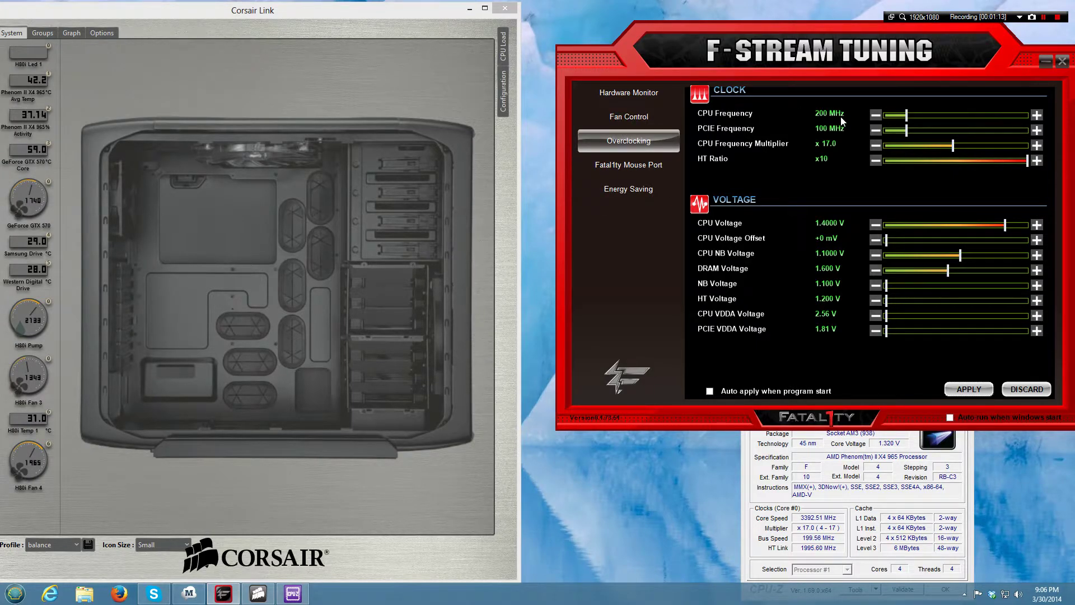
- Raise the CPU Frequency from 200 to 210 MHz
left_click(1037, 115)
left_click(1037, 115)
left_click(1036, 115)
left_click(1036, 115)
left_click(1036, 115)
- Set PCIE to 105 MHz and the multiplier to x18.0, apply, and confirm 3771.55 MHz in Hardware Monitor
left_click(1036, 131)
left_click(1036, 131)
left_click(1036, 131)
left_click(1036, 131)
left_click(1036, 131)
left_click(1037, 145)
left_click(1037, 145)
left_click(970, 395)
left_click(621, 93)
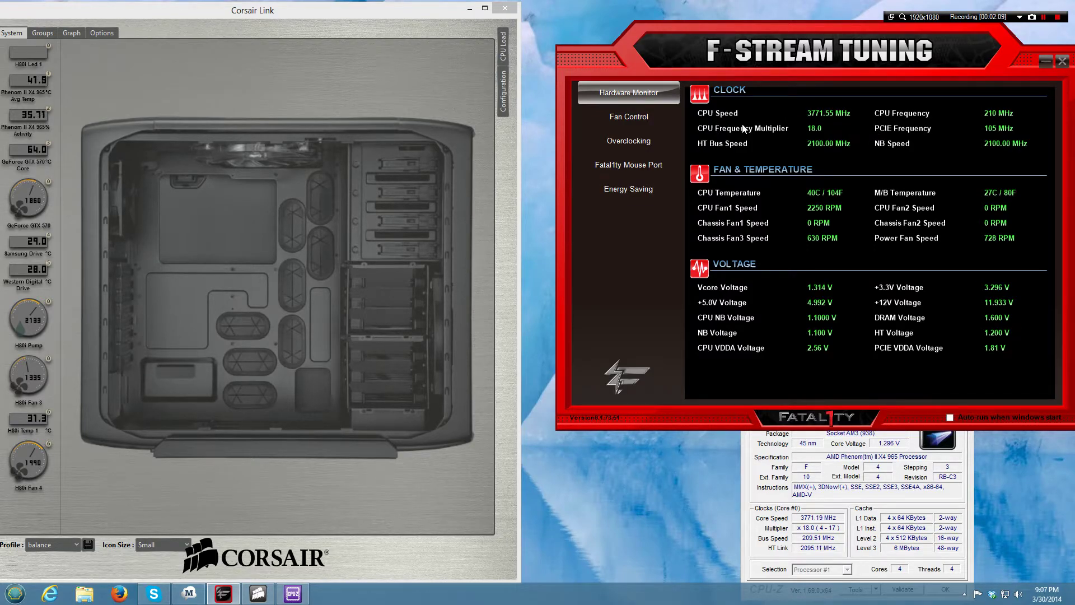
- Back on the Overclocking page, lower the CPU Frequency to 200 MHz
left_click(644, 142)
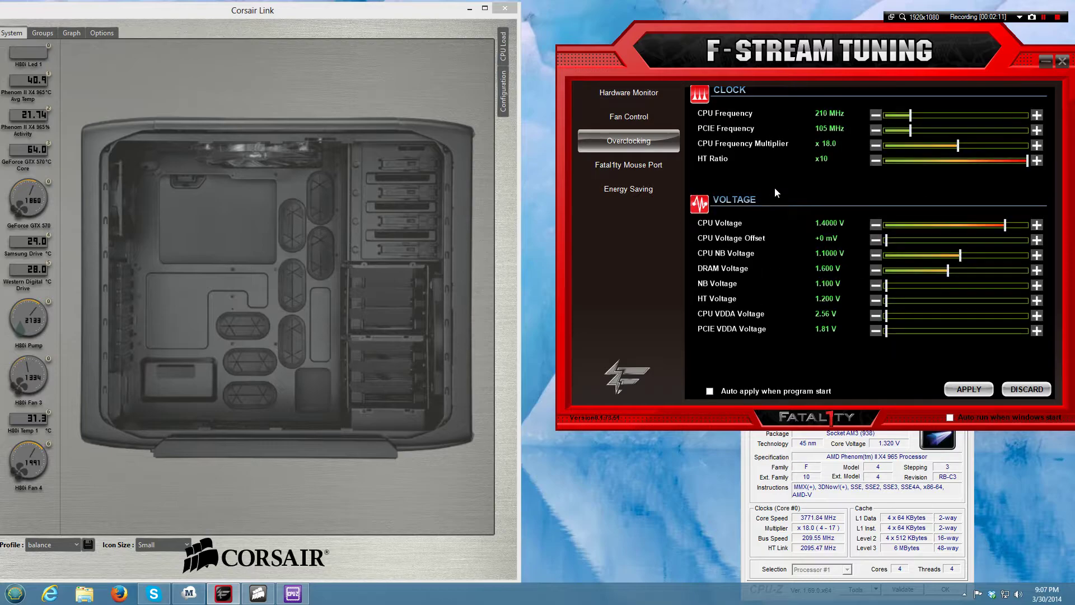
left_click(874, 114)
left_click(874, 114)
left_click(875, 114)
left_click(874, 115)
left_click(875, 115)
- Lower PCIE to 100 MHz, keep the multiplier at x18.0, apply, and confirm 3591.76 MHz
left_click(876, 130)
left_click(876, 130)
left_click(876, 130)
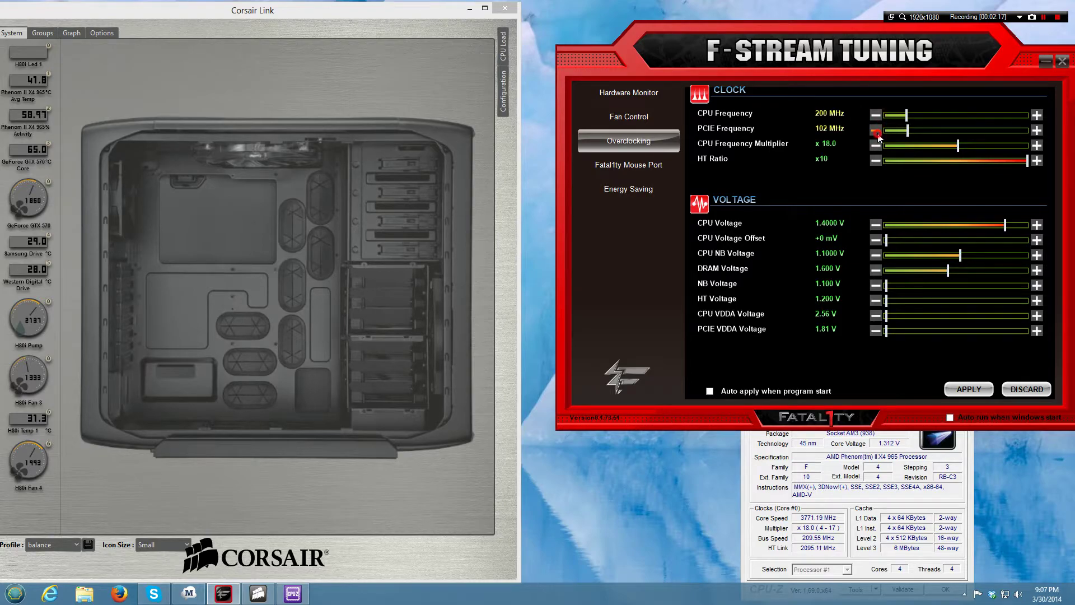
left_click(876, 131)
left_click(876, 146)
left_click(875, 147)
left_click(1036, 146)
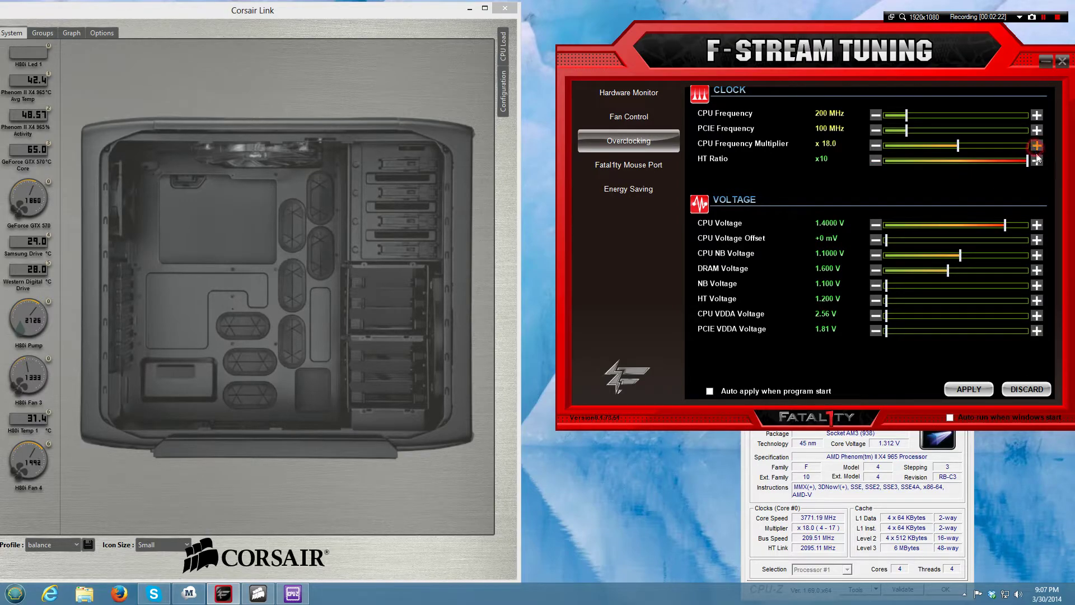
left_click(969, 391)
left_click(624, 92)
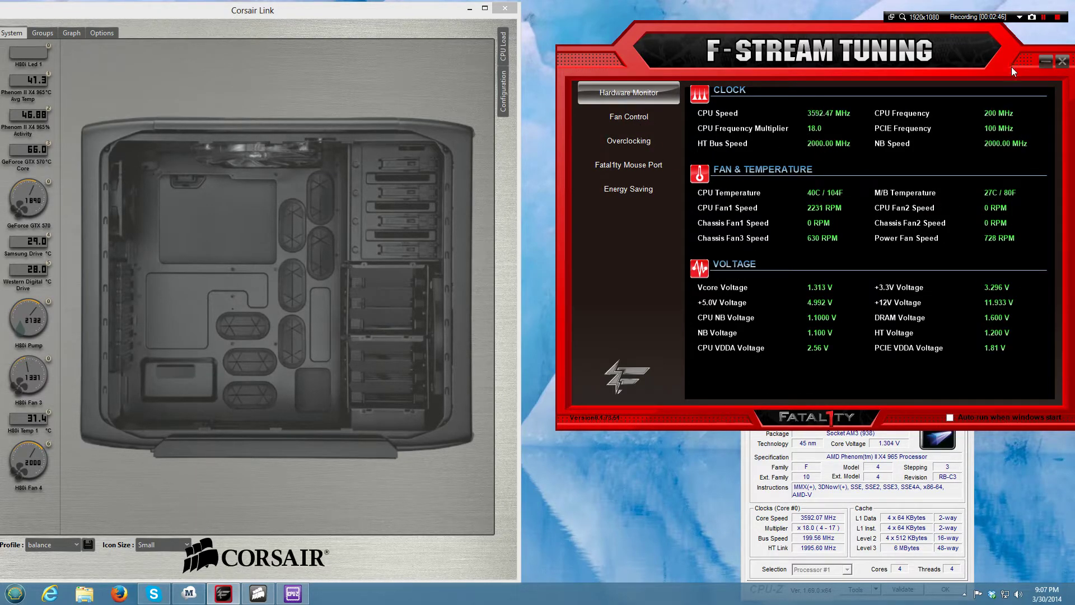
- Close F-Stream Tuning and show CPU-Z's SPD timings for Slot #1's 4096 MB G.Skill DDR3 module
left_click(1062, 60)
mouse_move(837, 385)
left_mouse_down()
mouse_move(800, 27)
mouse_move(806, 80)
left_mouse_up()
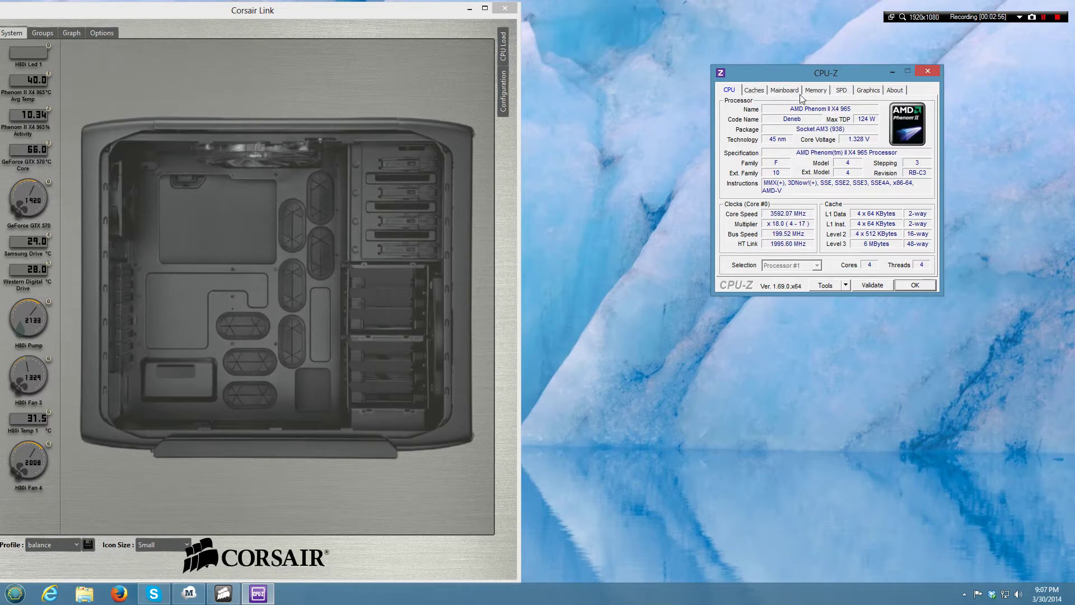
left_click(818, 91)
left_click(840, 91)
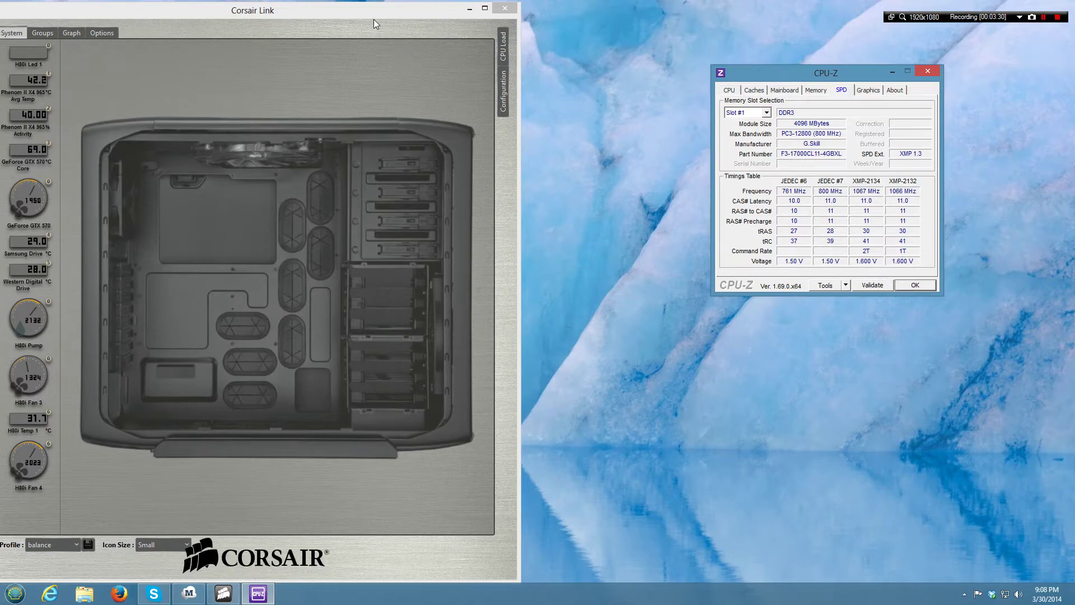
- Move Corsair Link right and view the H80i Pump, Fan 3 and Fan 4 configurations
mouse_move(378, 17)
left_mouse_down()
mouse_move(563, 22)
mouse_move(525, 8)
mouse_move(492, 15)
left_mouse_up()
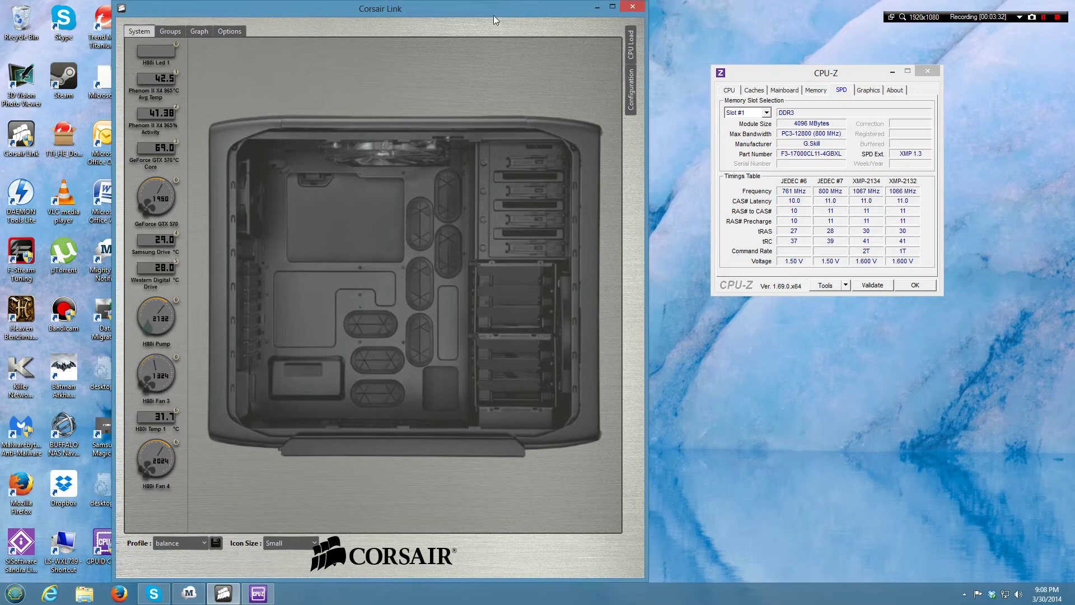
left_click_drag(361, 9, 461, 9)
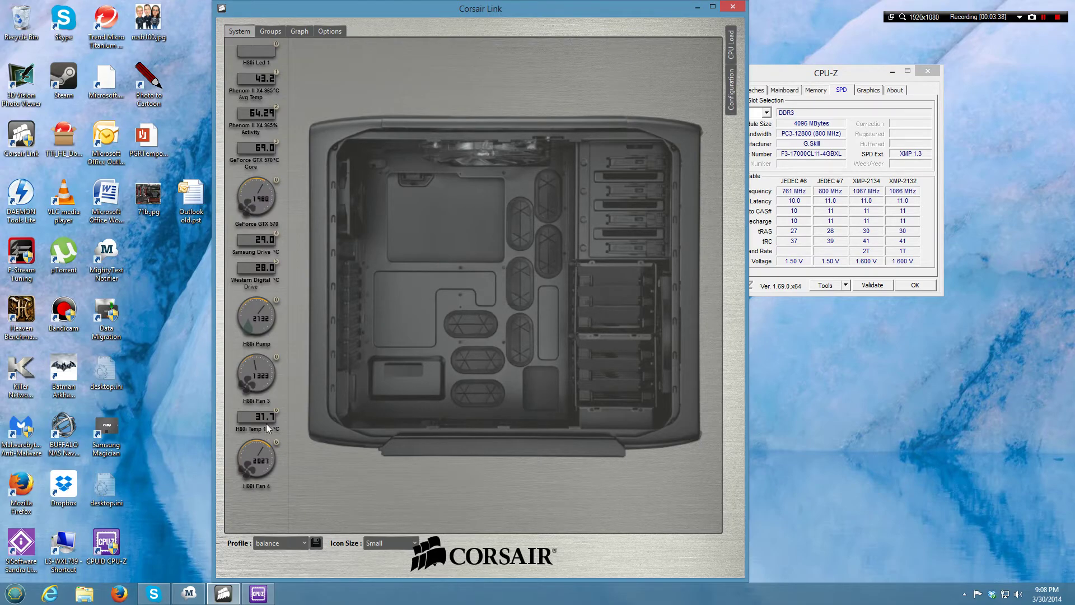
left_click(261, 322)
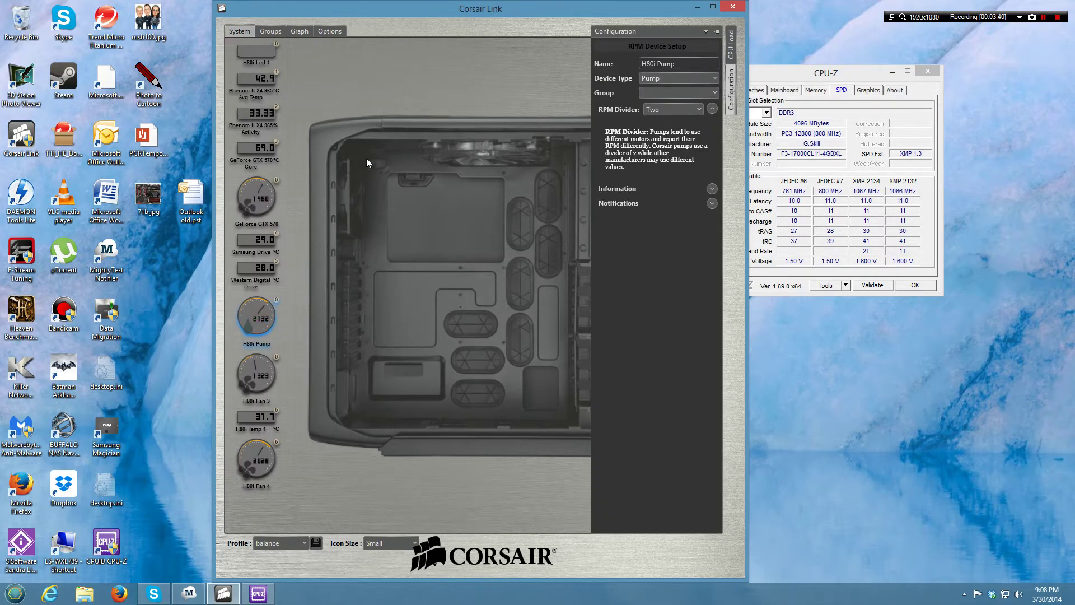
left_click(258, 373)
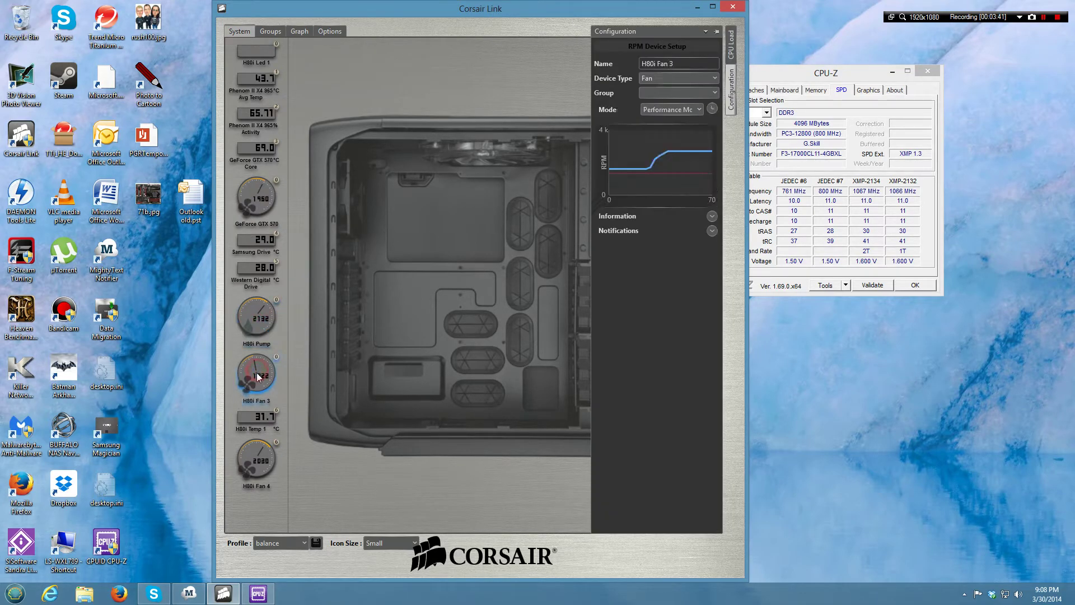
left_click(260, 476)
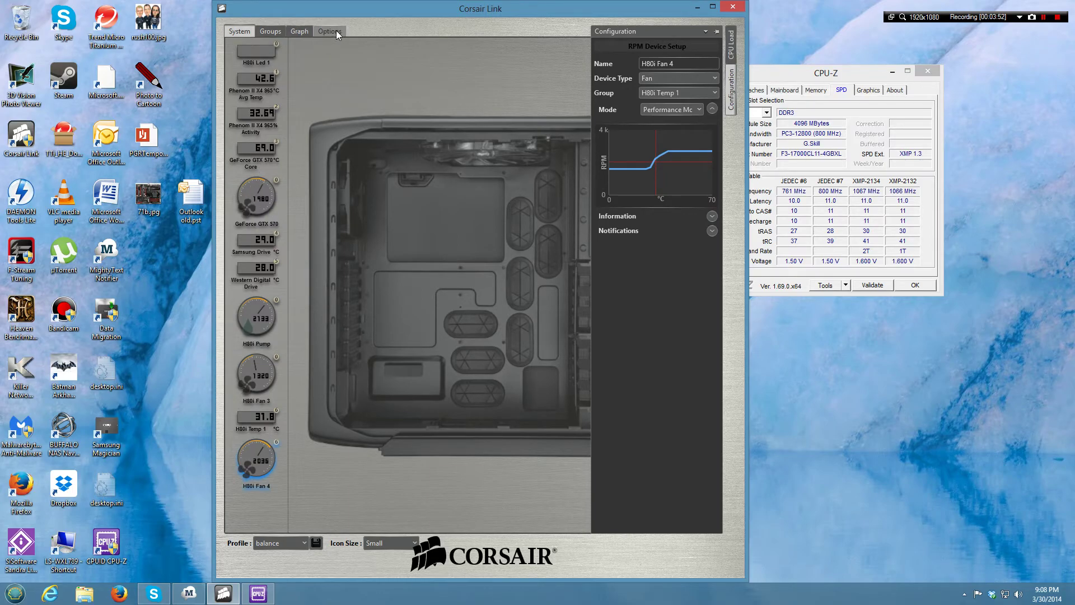
- Maximize Corsair Link and expand device details for the GTX 570, Samsung SSD 840 EVO and WDC drive
left_click(713, 6)
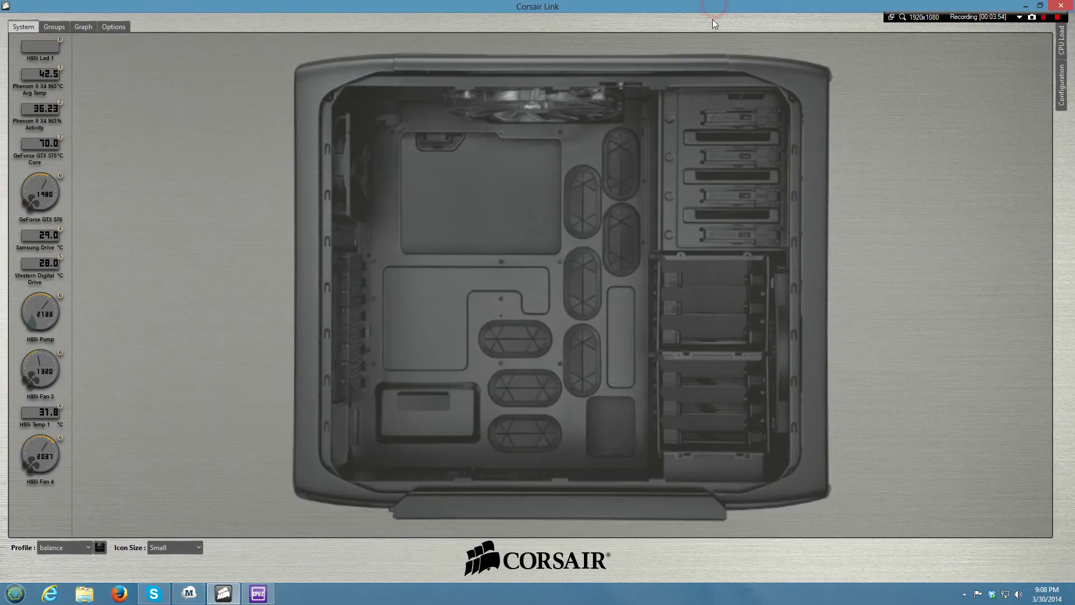
left_click(116, 27)
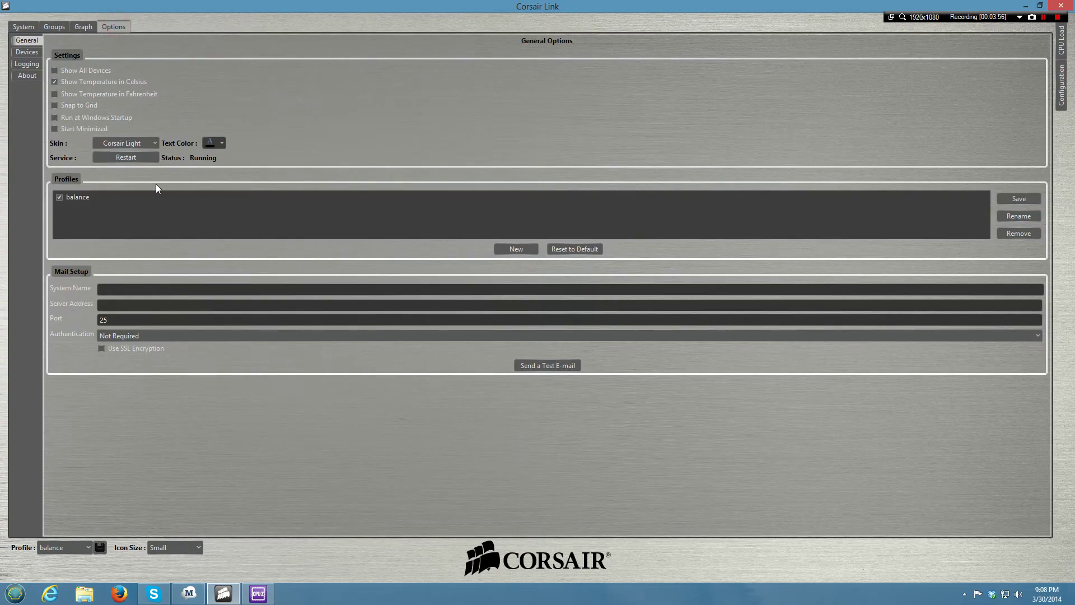
left_click(27, 52)
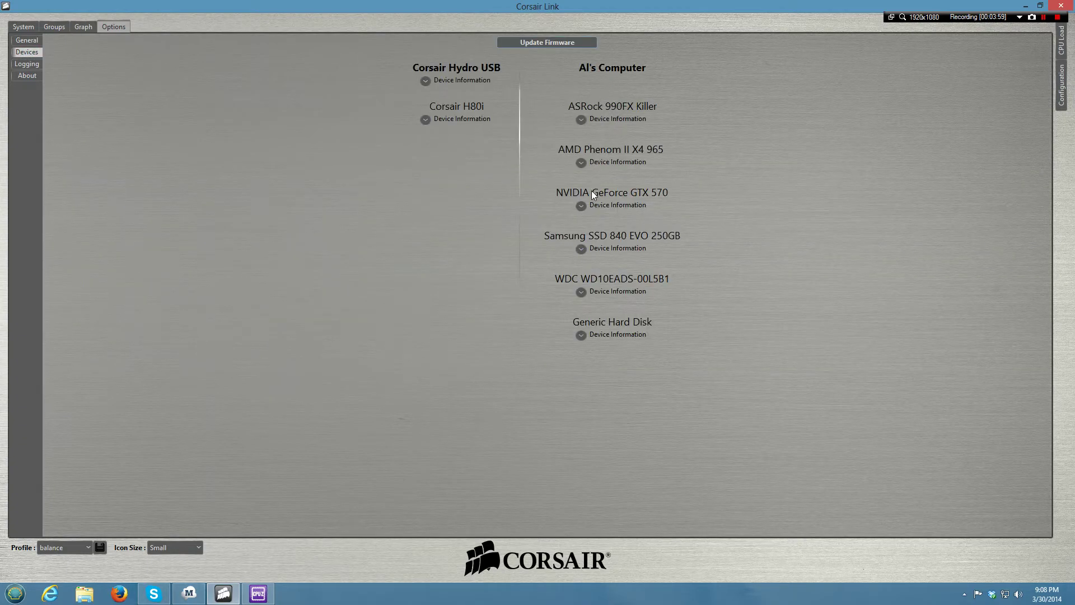
left_click(580, 206)
left_click(578, 324)
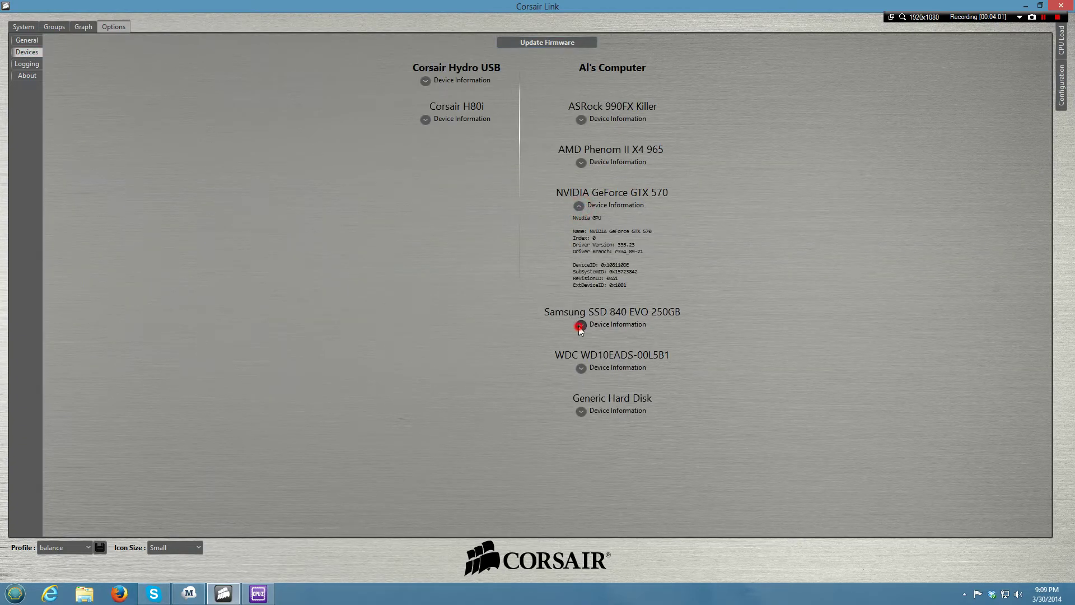
left_click(581, 397)
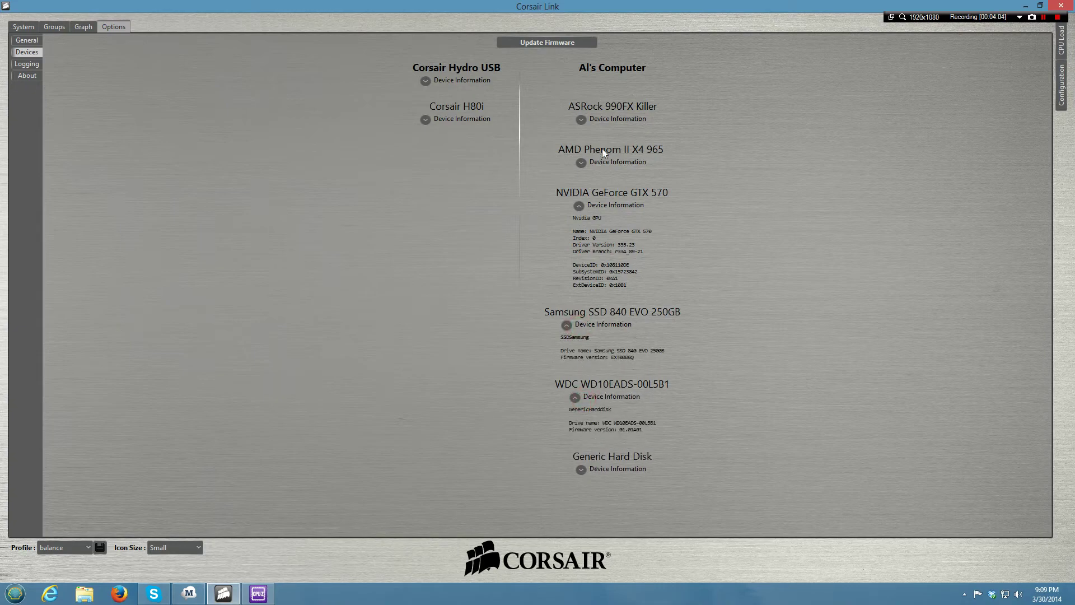
- Expand the ASRock 990FX Killer, Corsair H80i and Hydro USB details, then return to the System view
left_click(583, 120)
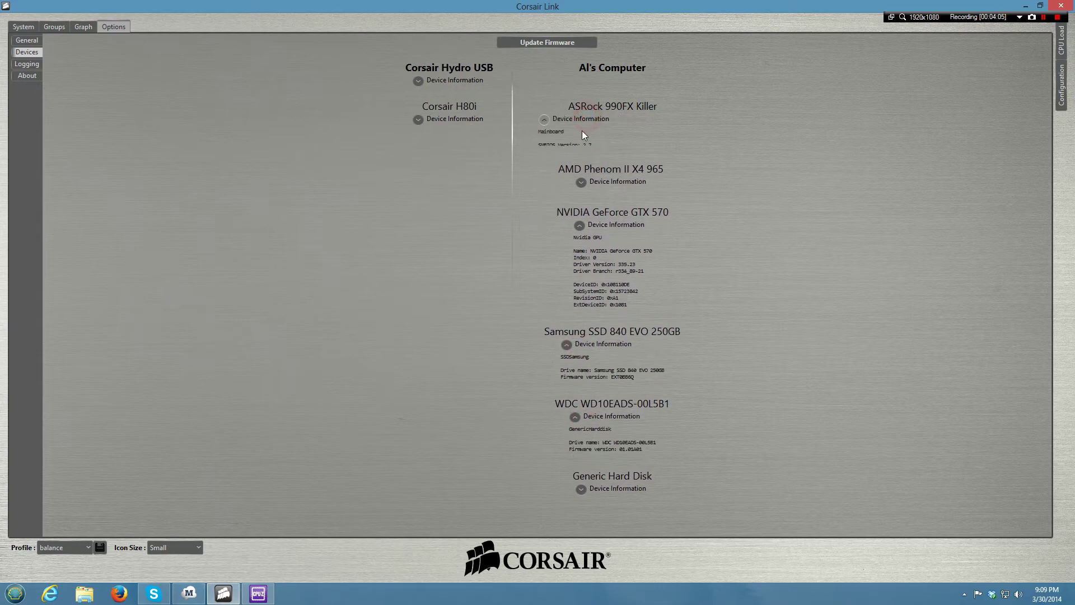
left_click(414, 121)
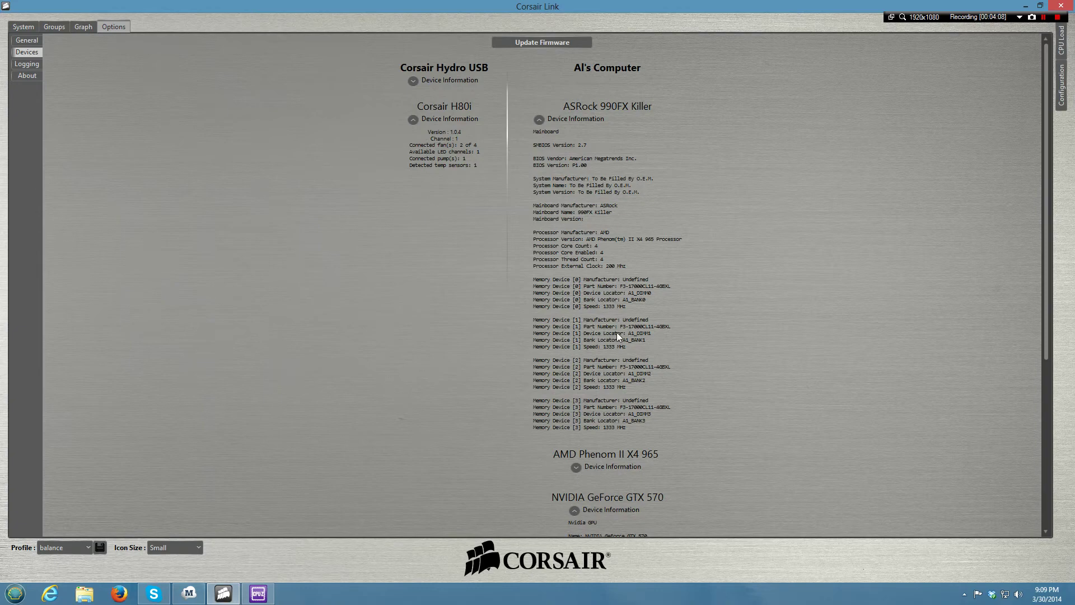
left_click(413, 82)
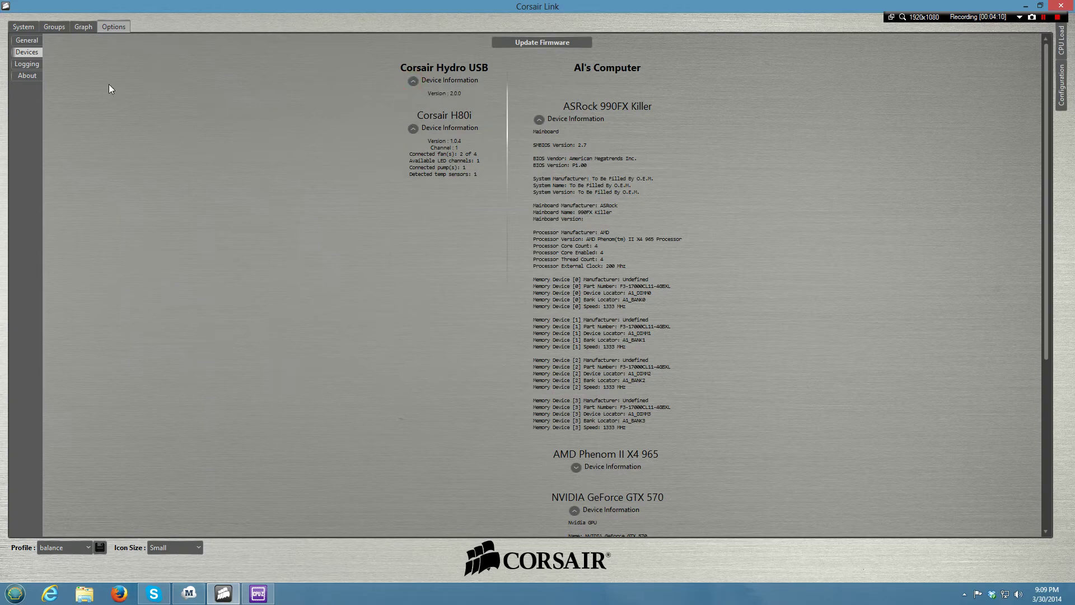
left_click(27, 41)
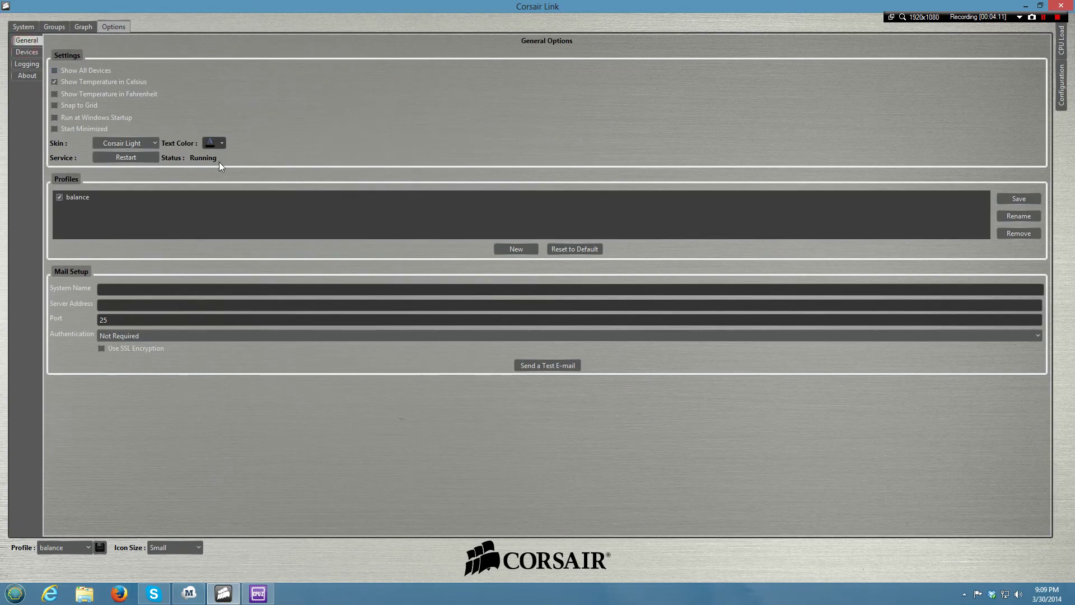
left_click(29, 26)
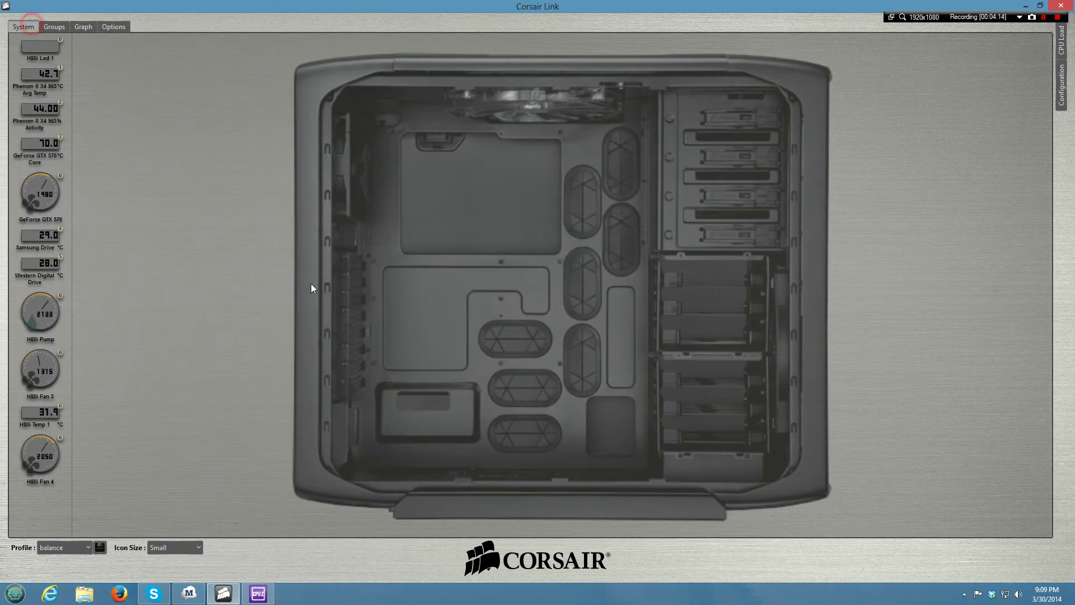
left_click(57, 27)
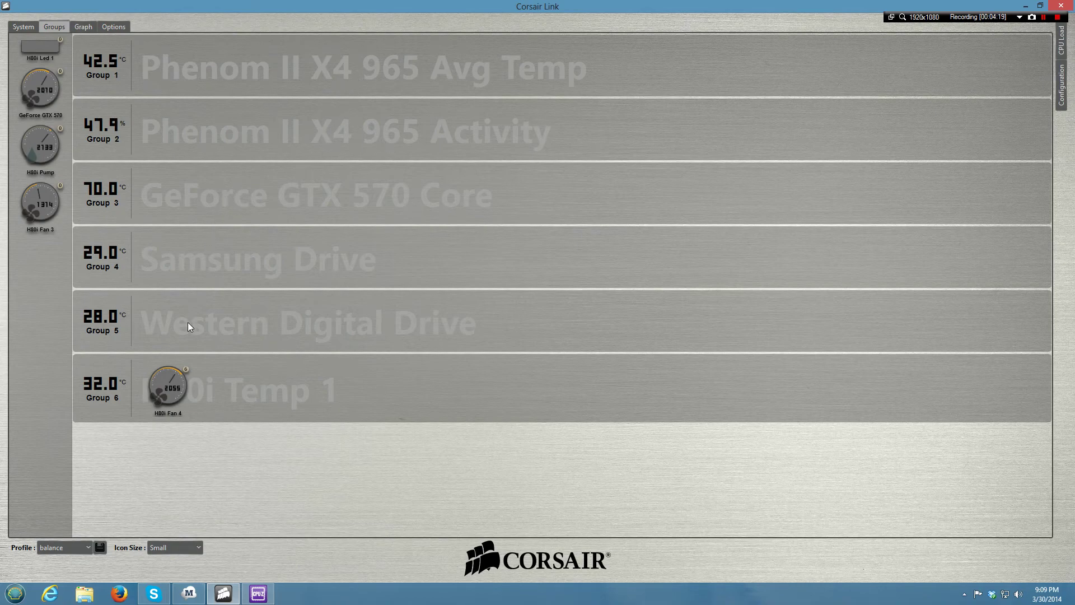
left_click(83, 28)
left_click(23, 26)
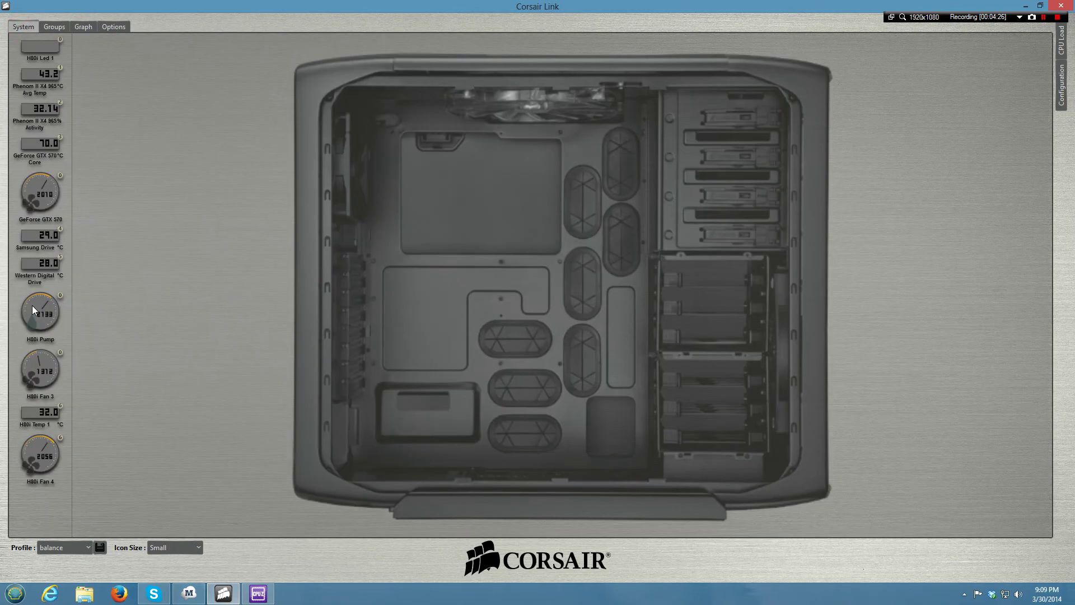